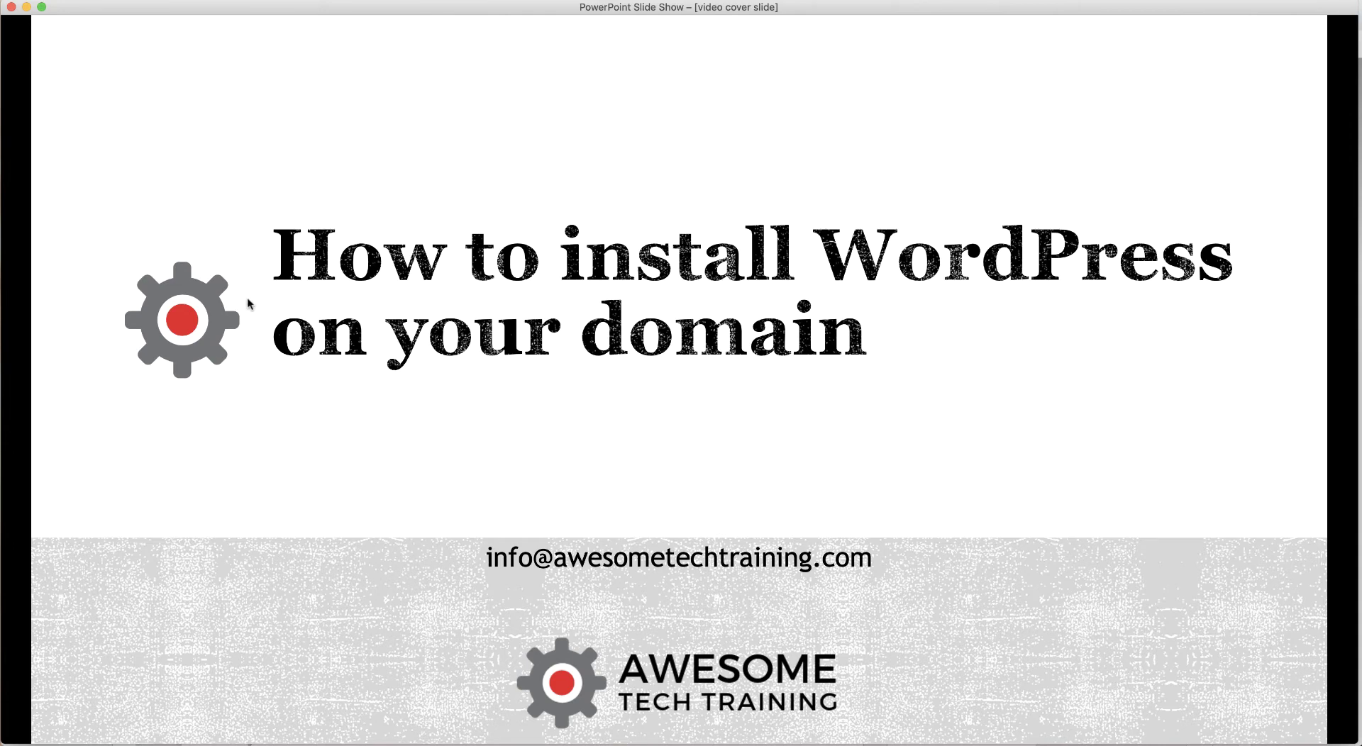
Switch from the PowerPoint slide show to Chrome showing the att-installed.tk service overview.
key(super+Tab)
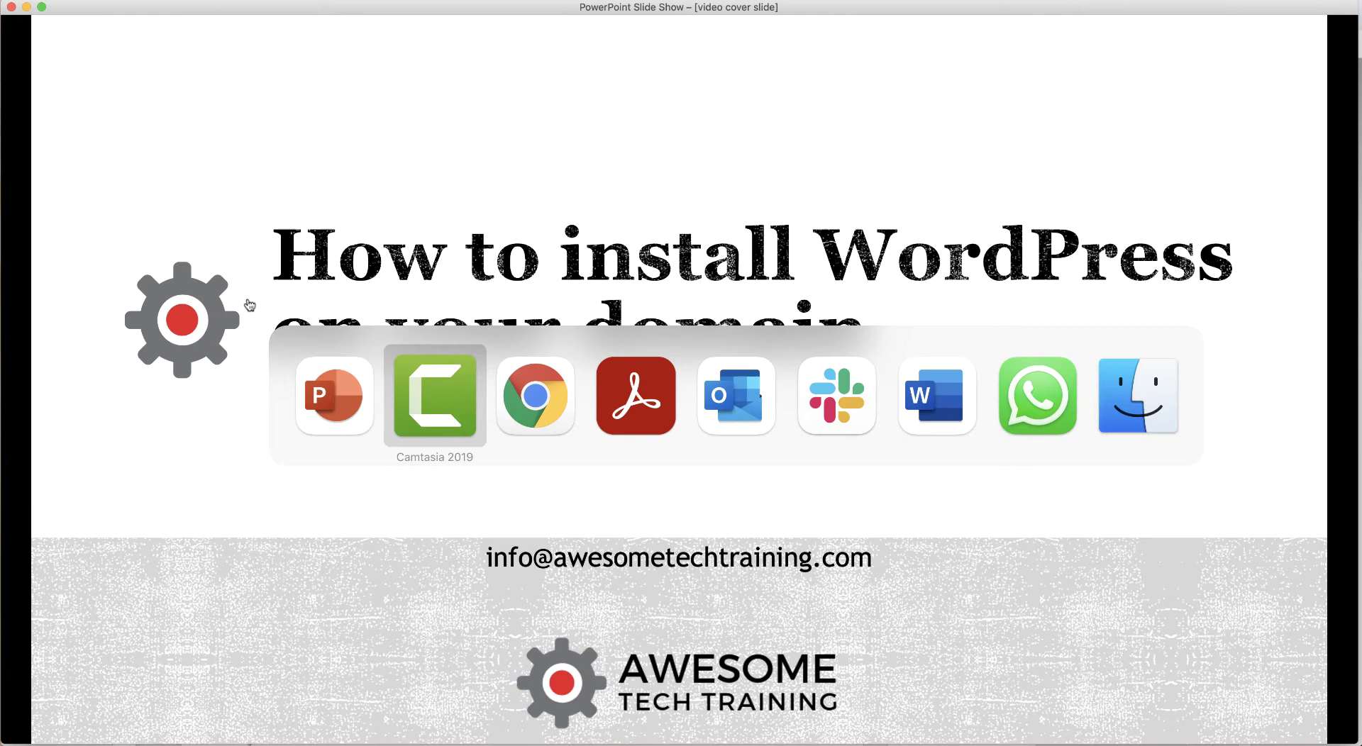
key(super+Tab)
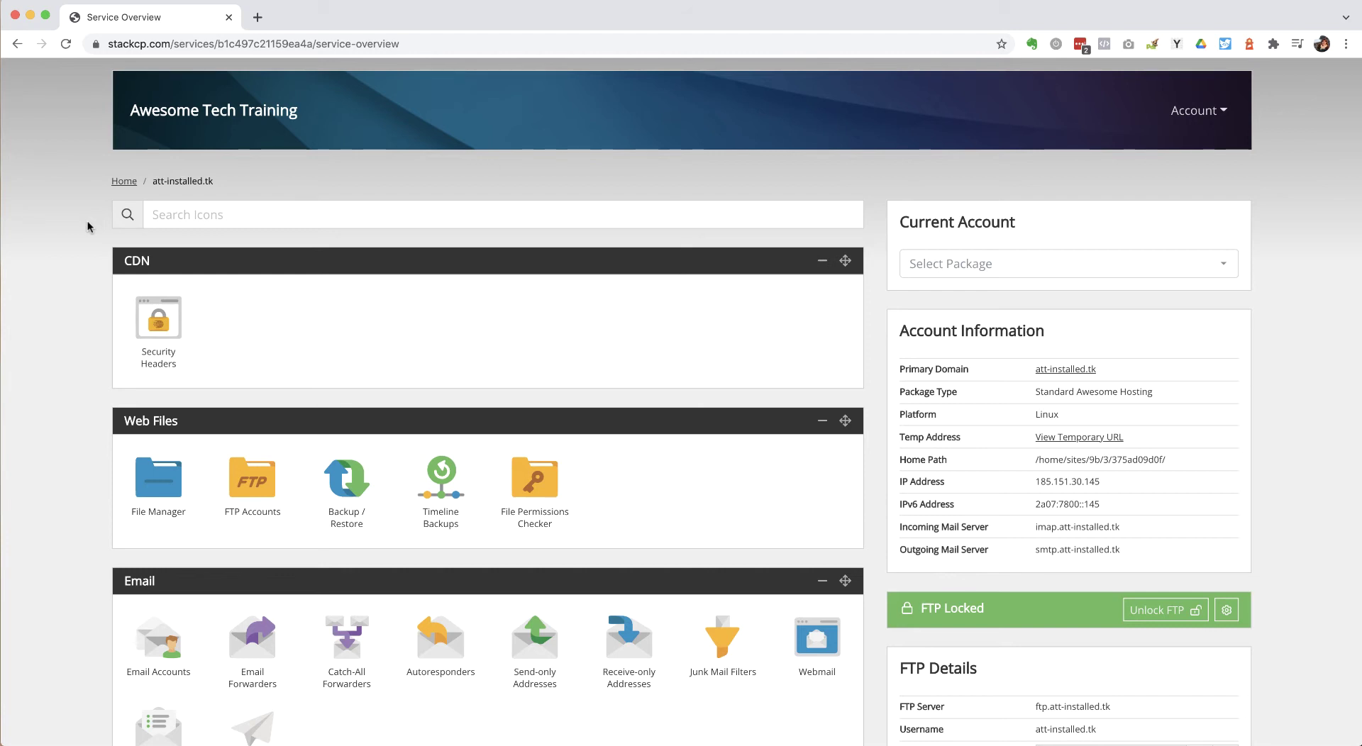
Scroll the StackCP overview down to the WordPress tile under One-Click Installs.
scroll(79, 261, down, 8)
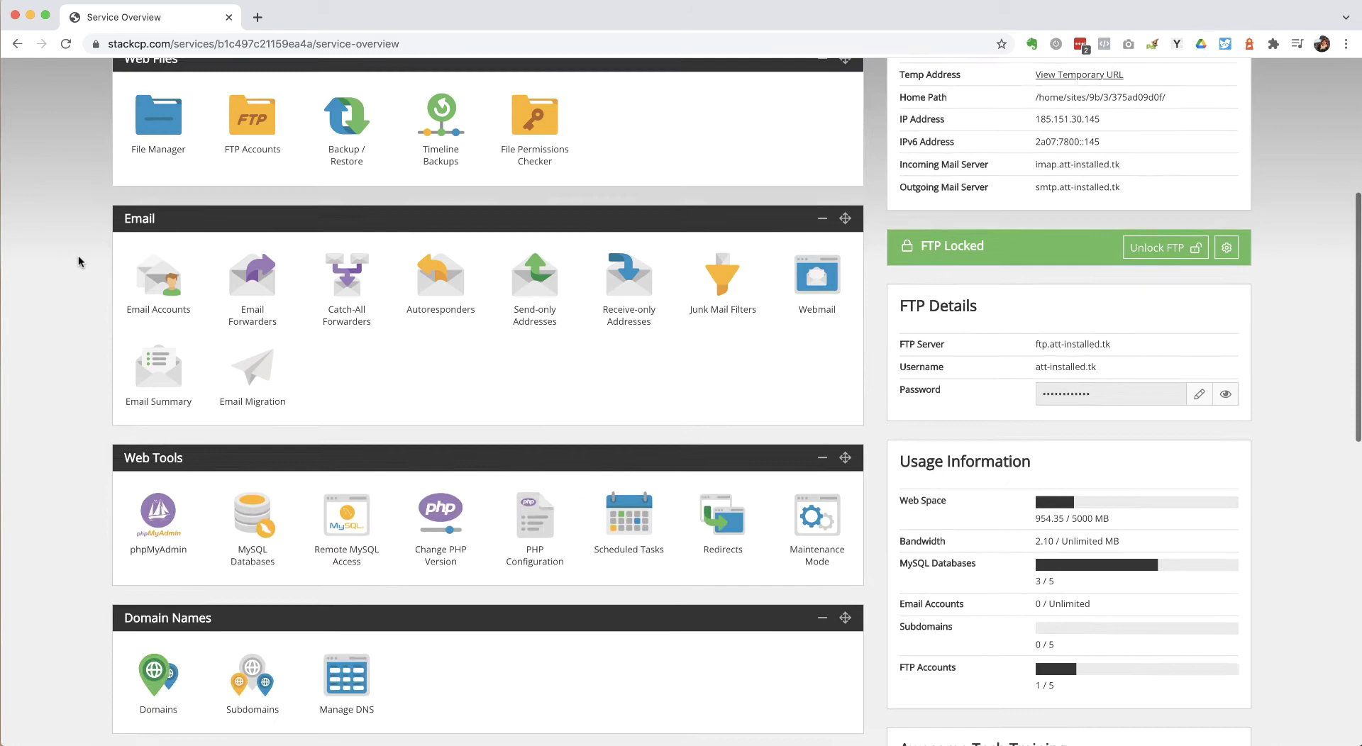
scroll(79, 260, down, 8)
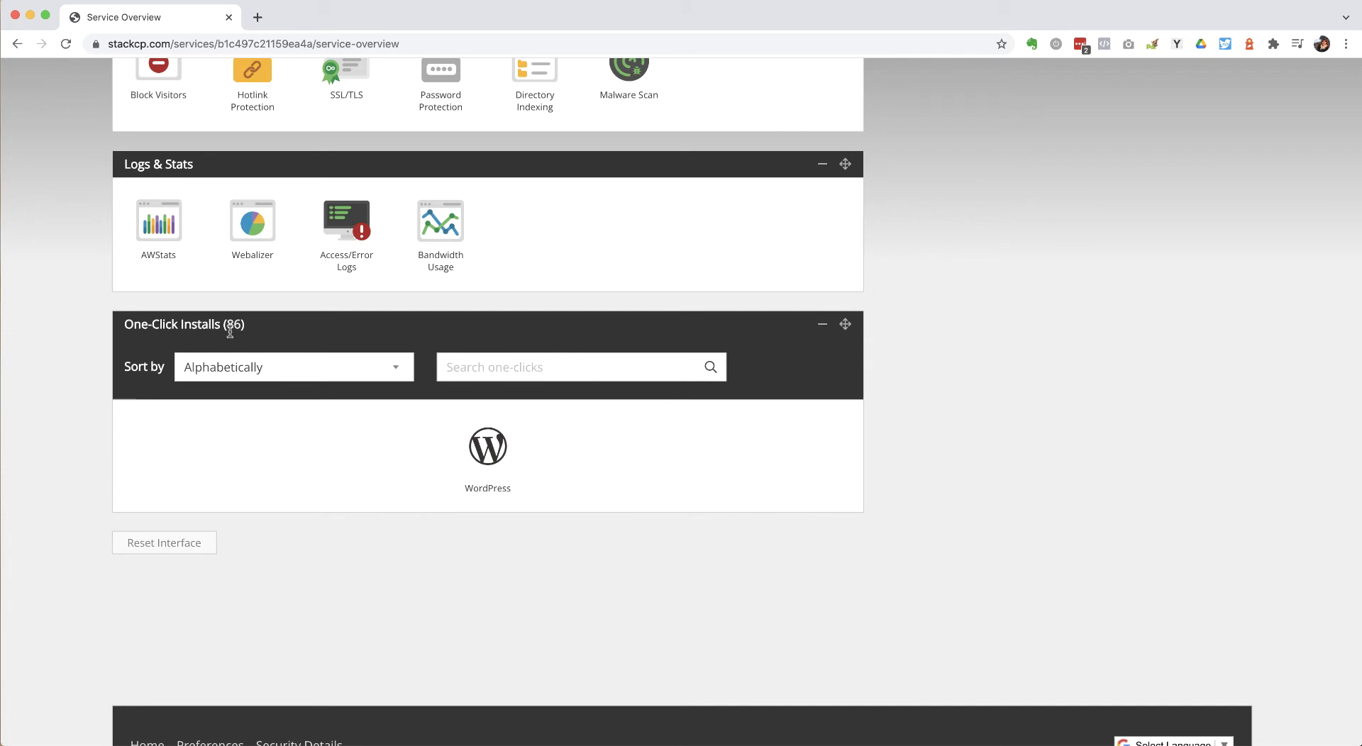
mouse_move(497, 448)
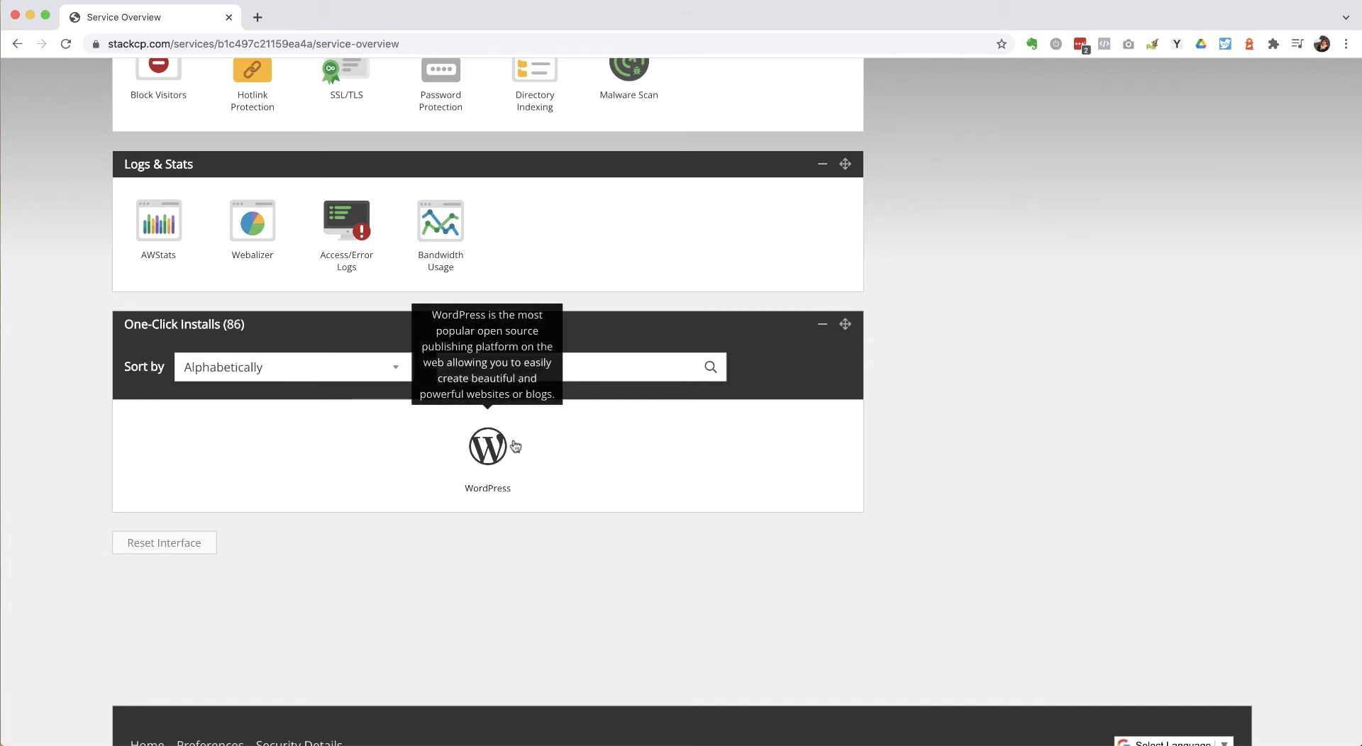
scroll(147, 375, up, 20)
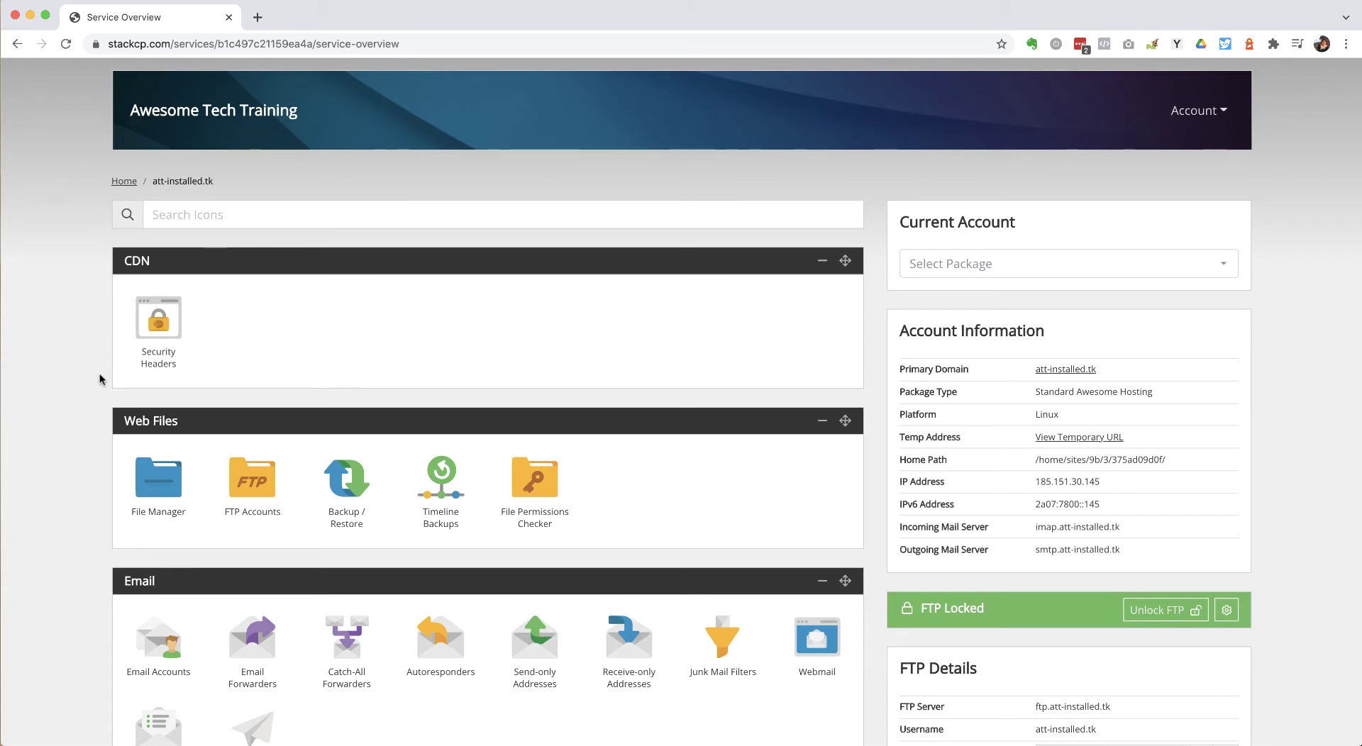
scroll(99, 379, down, 10)
scroll(100, 373, down, 7)
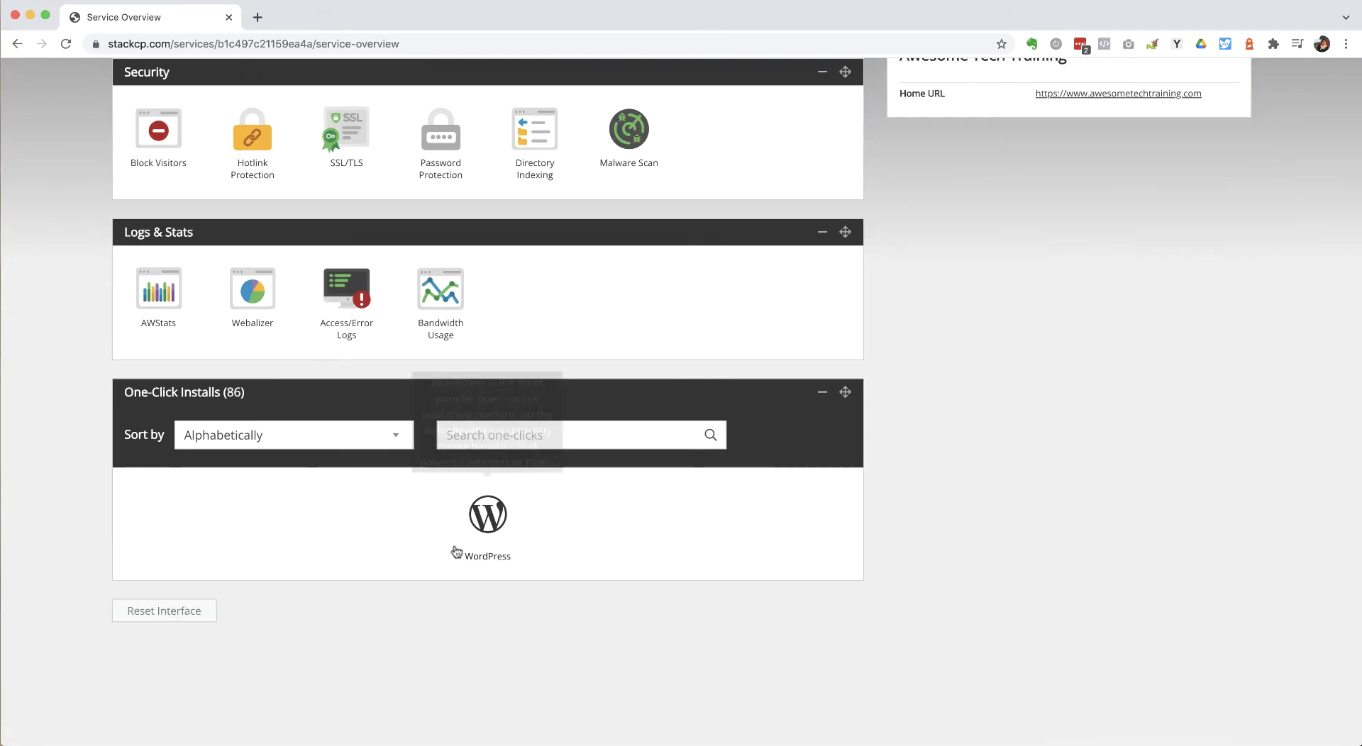
Install WordPress on att-installed.tk from the One-Click Installs WordPress tile.
click(497, 525)
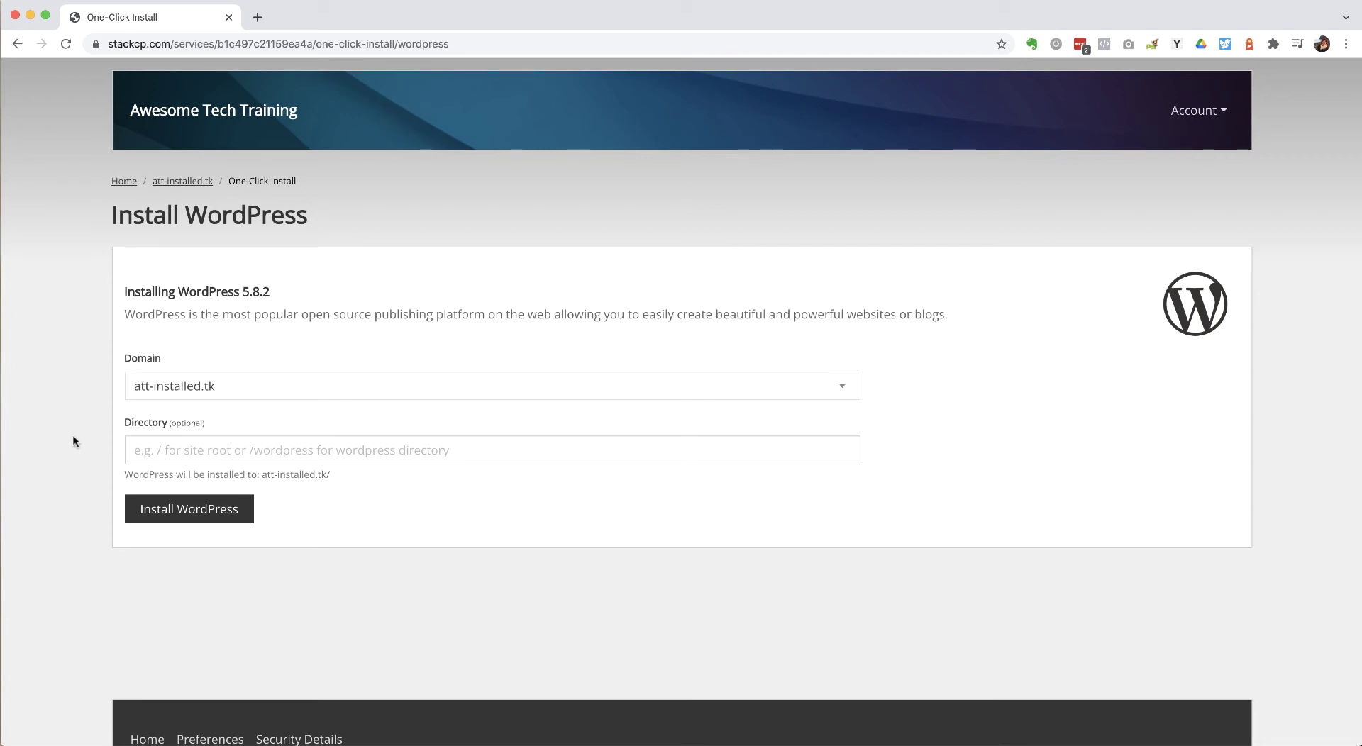
click(197, 509)
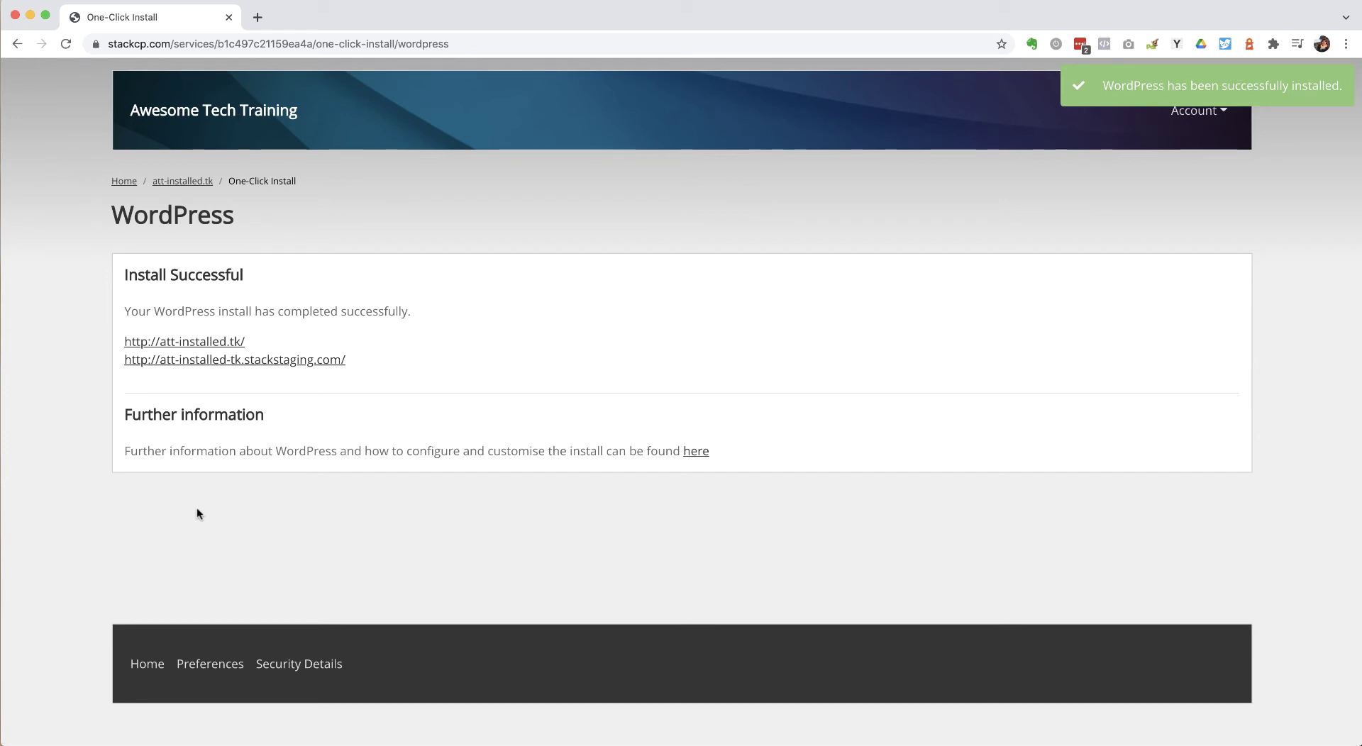
click(180, 344)
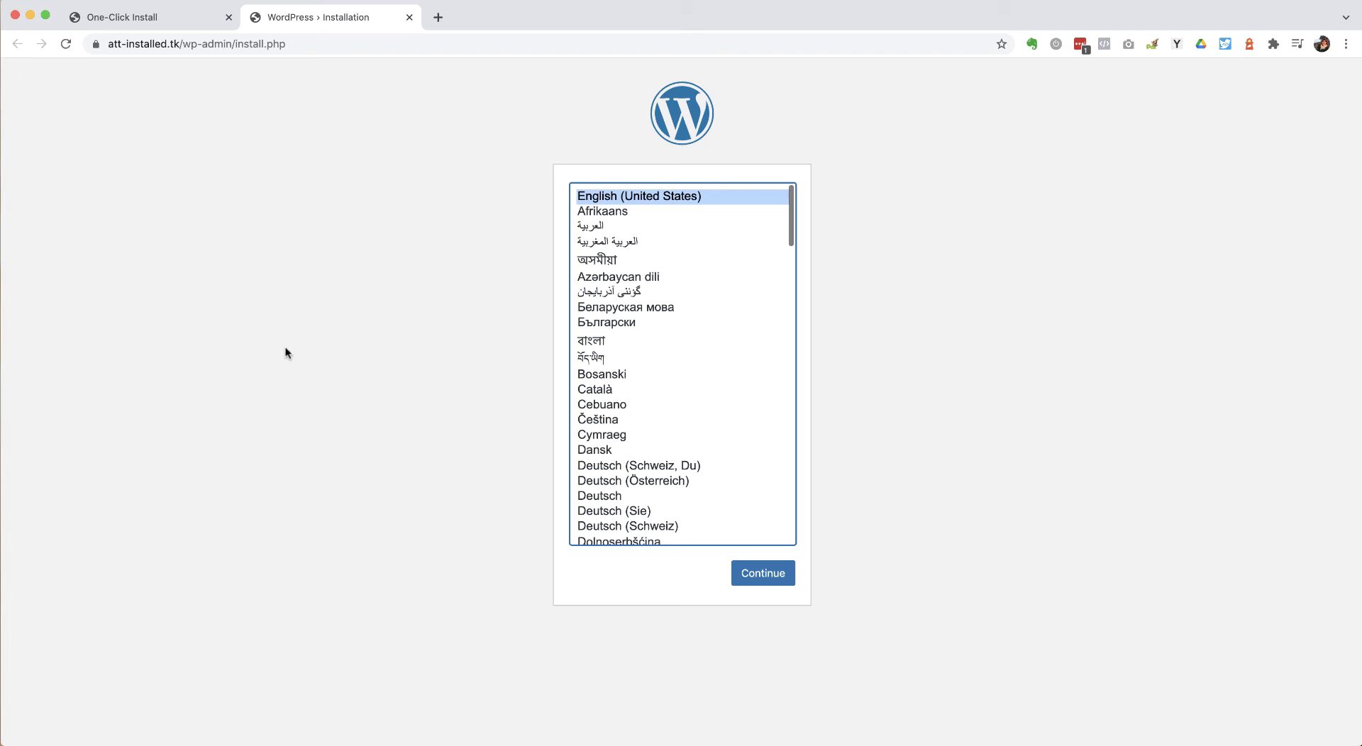
scroll(703, 347, down, 2)
scroll(703, 348, down, 5)
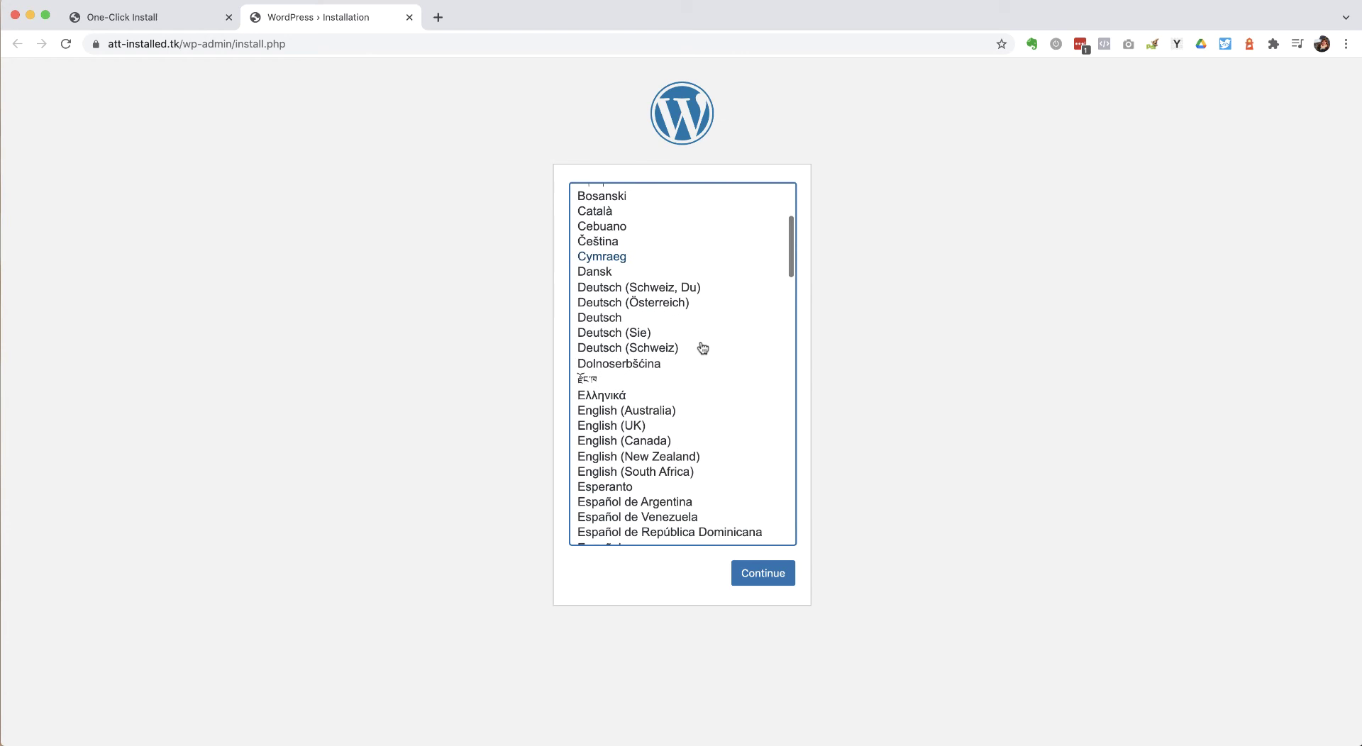
click(603, 366)
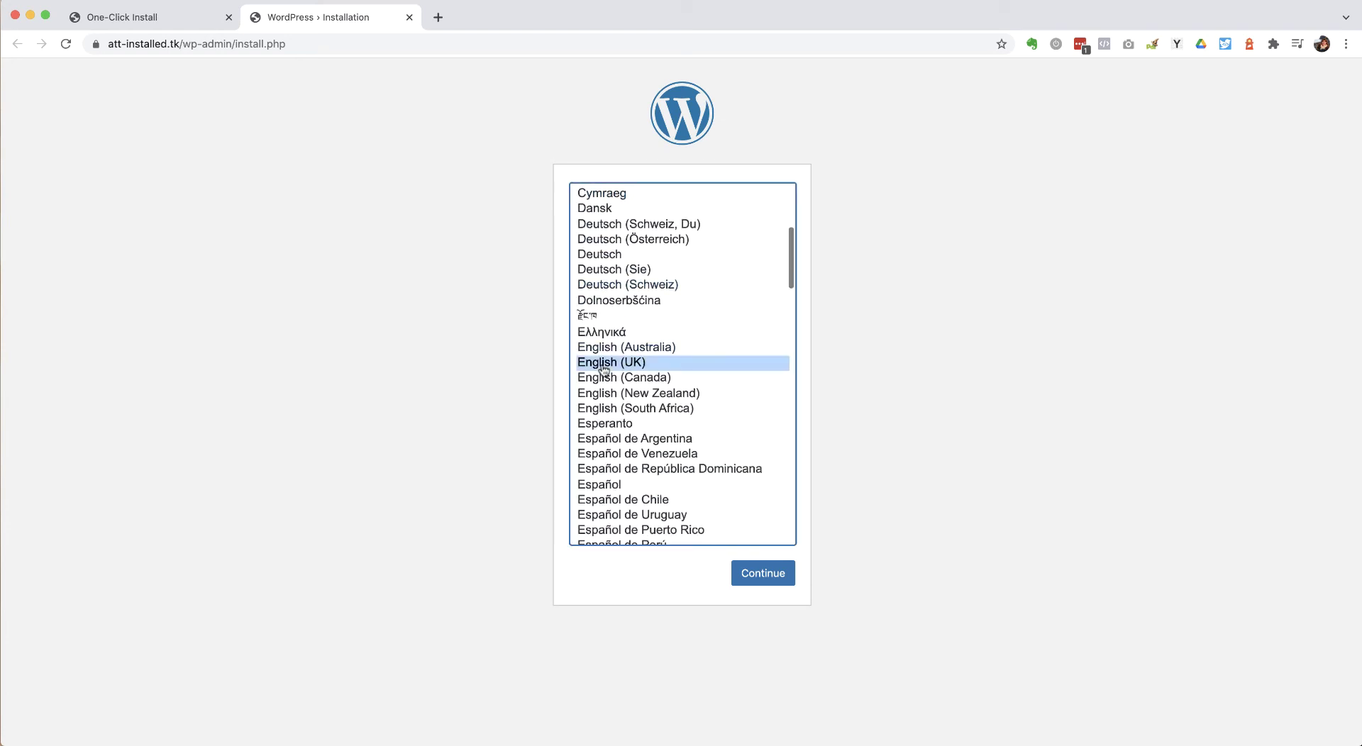
click(750, 588)
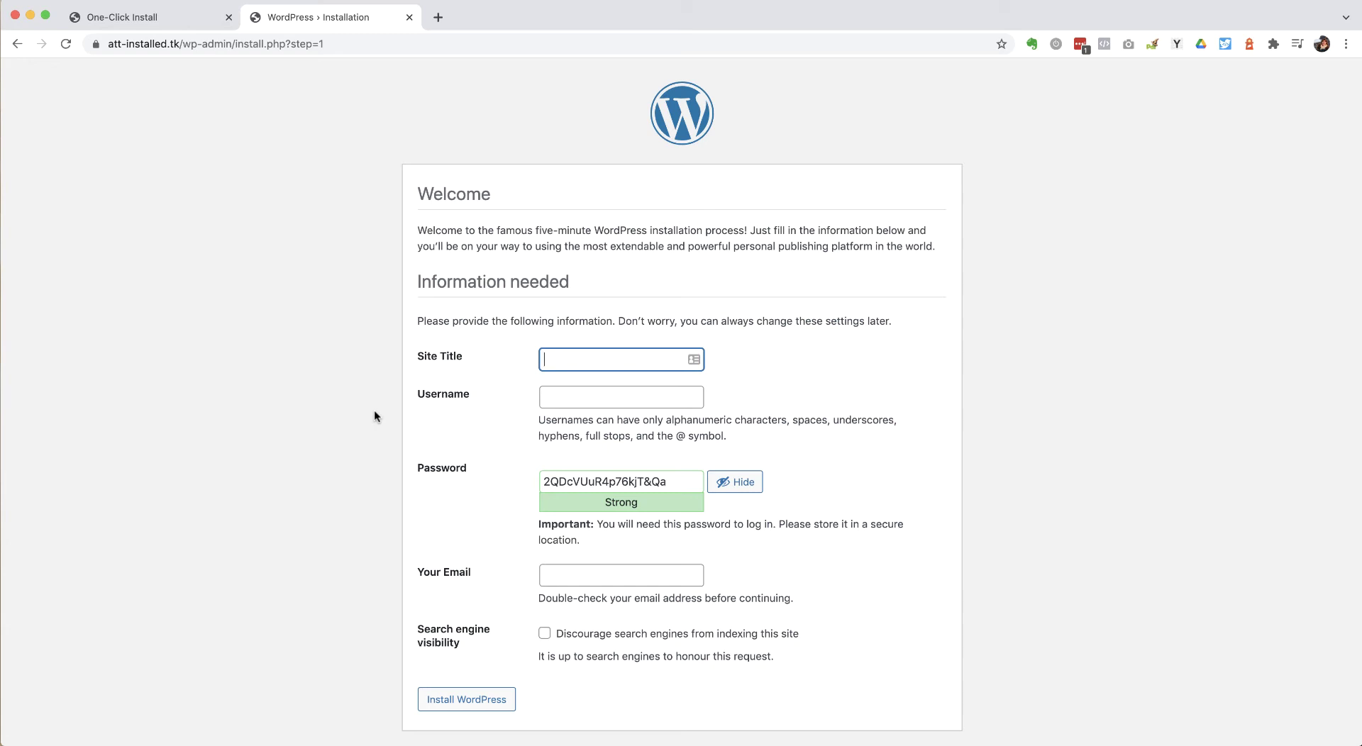
Enter site title 'My practice site' and username admin, keeping the generated strong password.
text(My)
key(Down)
key(Return)
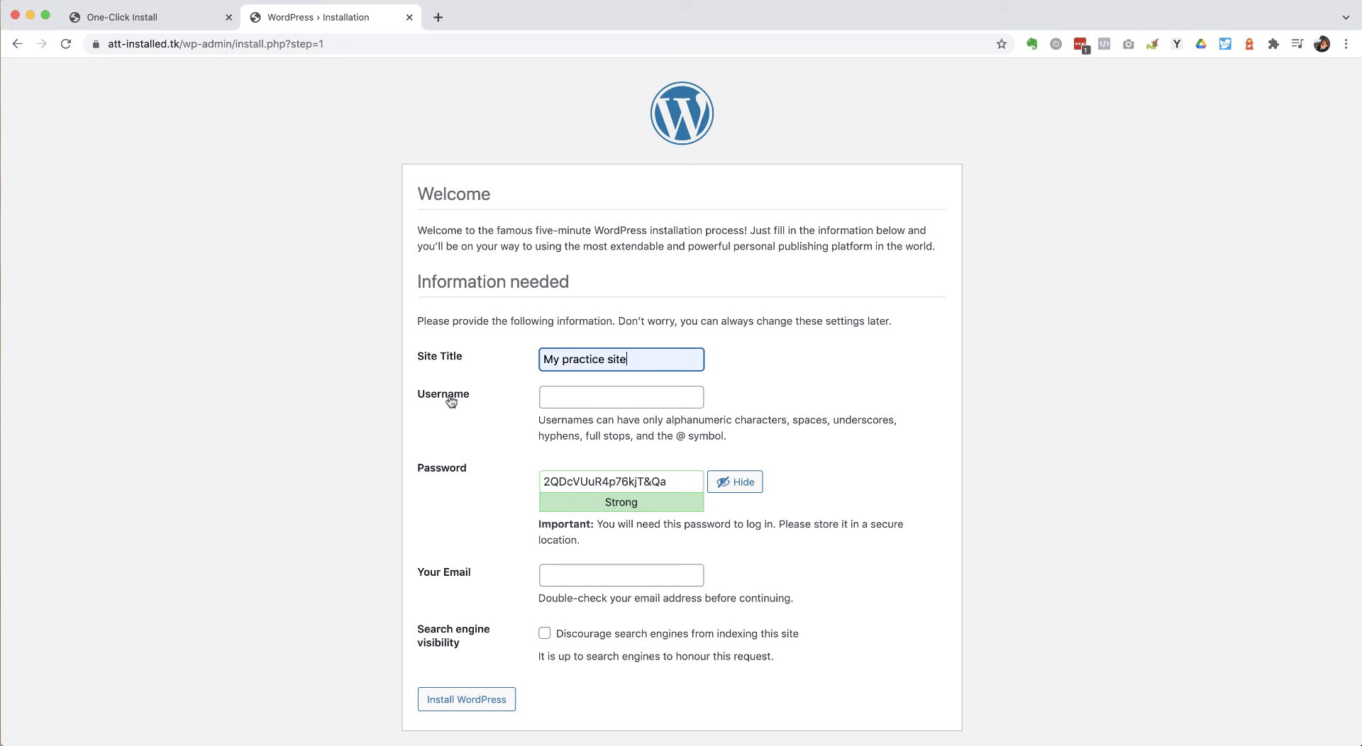
click(586, 397)
text(admin)
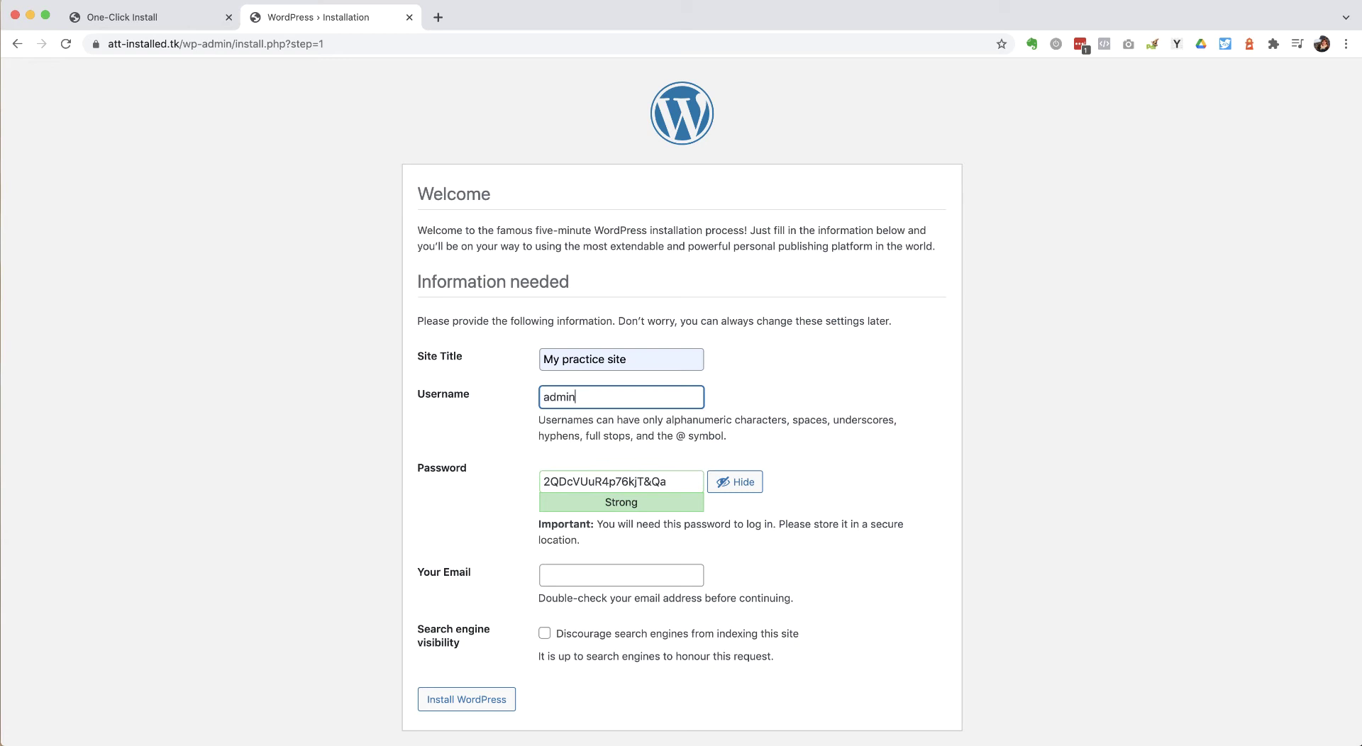
click(497, 433)
drag(683, 482, 534, 487)
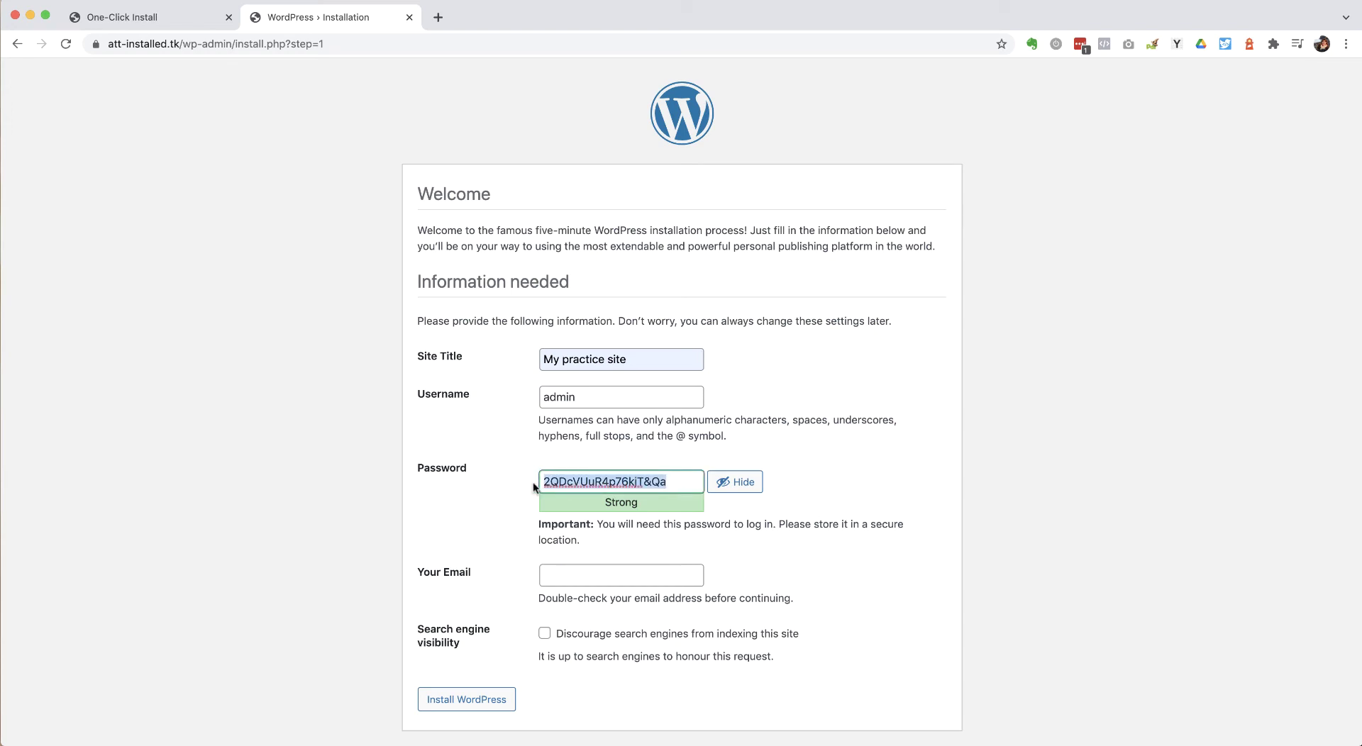
click(467, 486)
scroll(495, 511, down, 1)
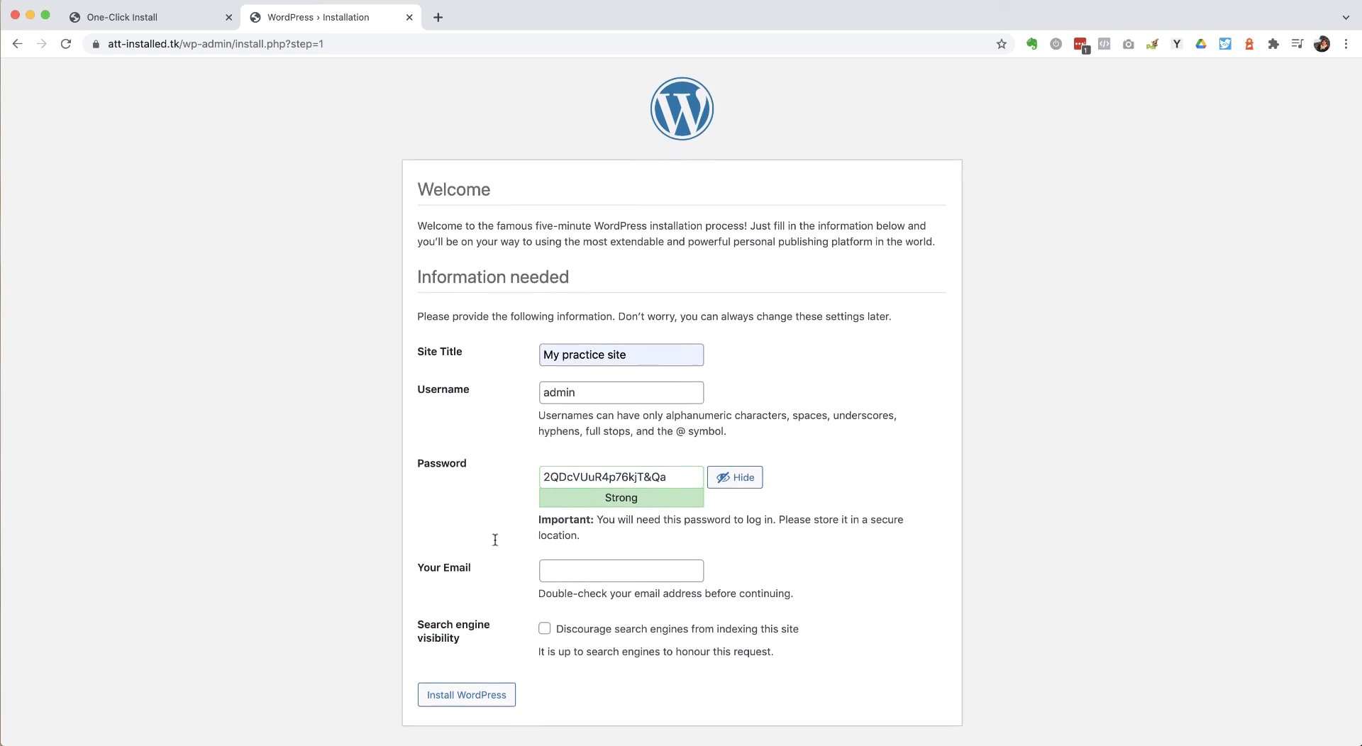
Fill in the admin e-mail from autofill and run the WordPress installation.
click(561, 569)
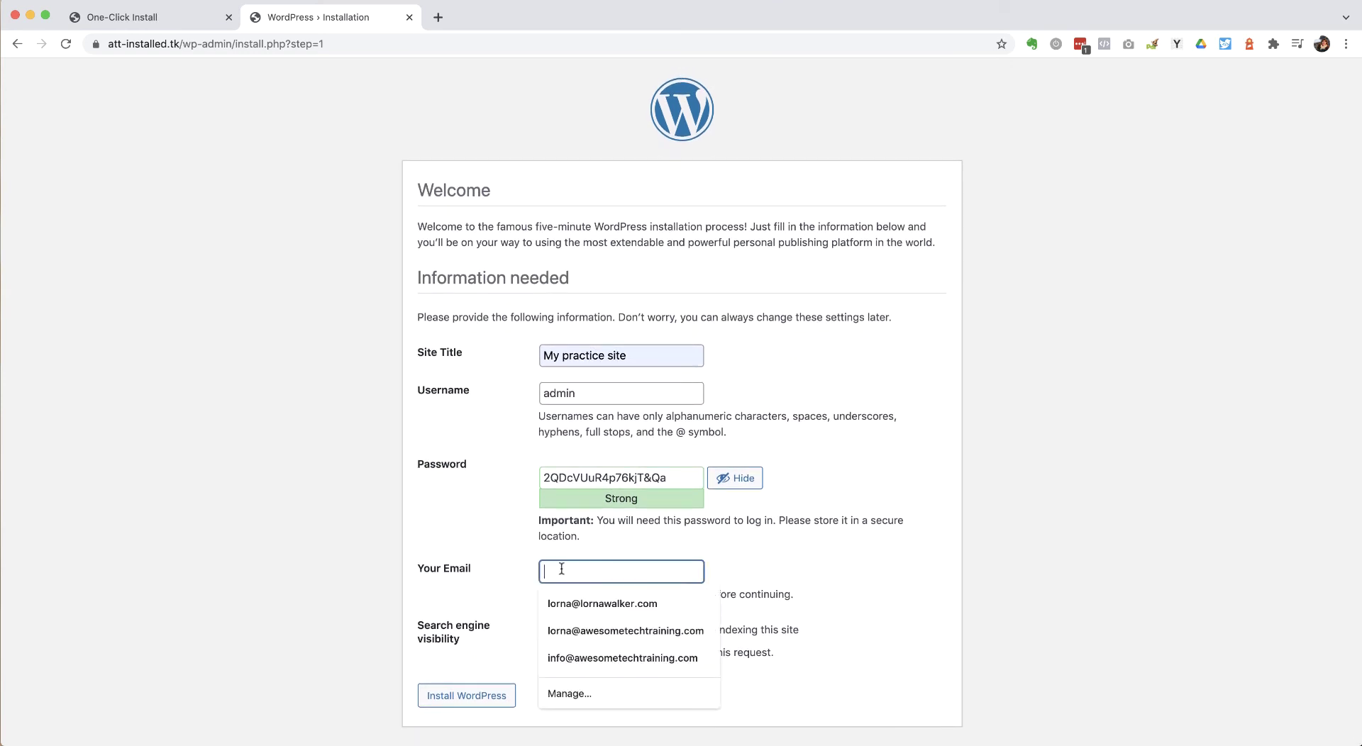
click(593, 627)
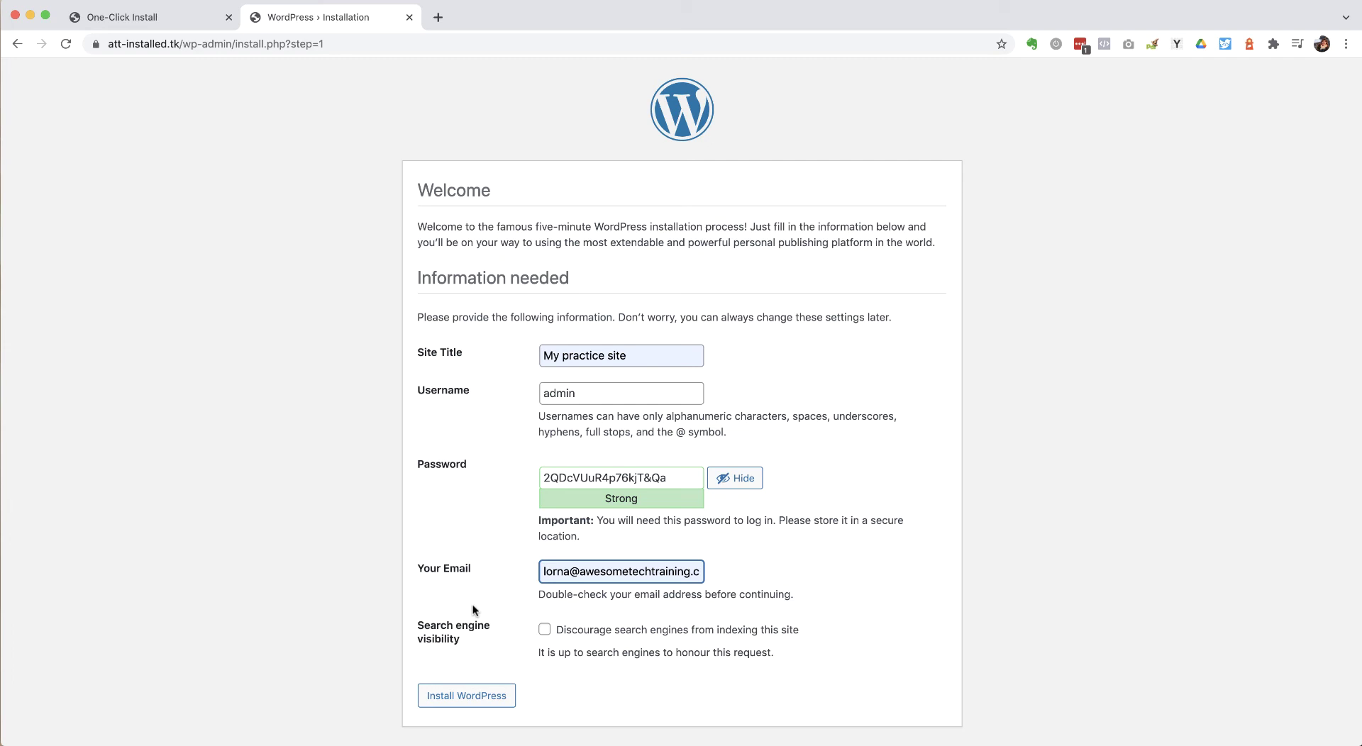
click(477, 701)
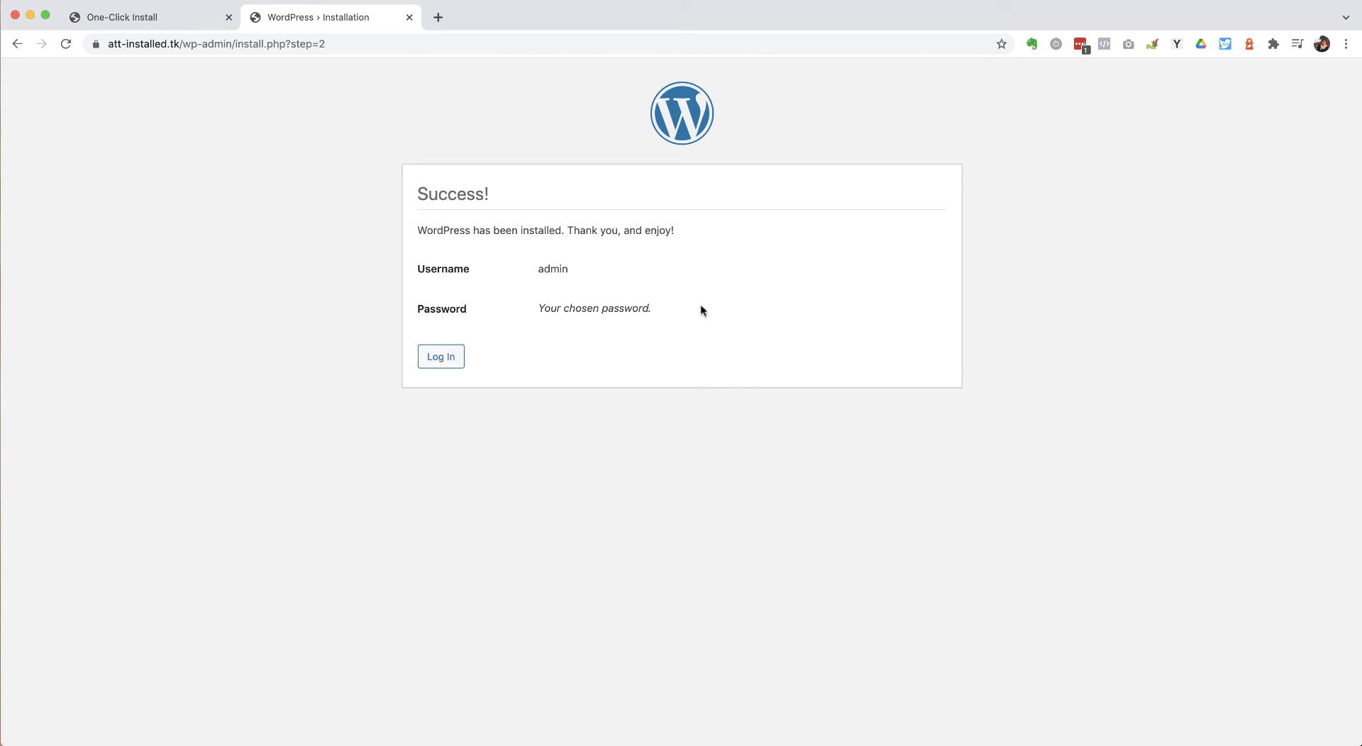
Log in to the dashboard as admin using the pasted saved password.
click(444, 360)
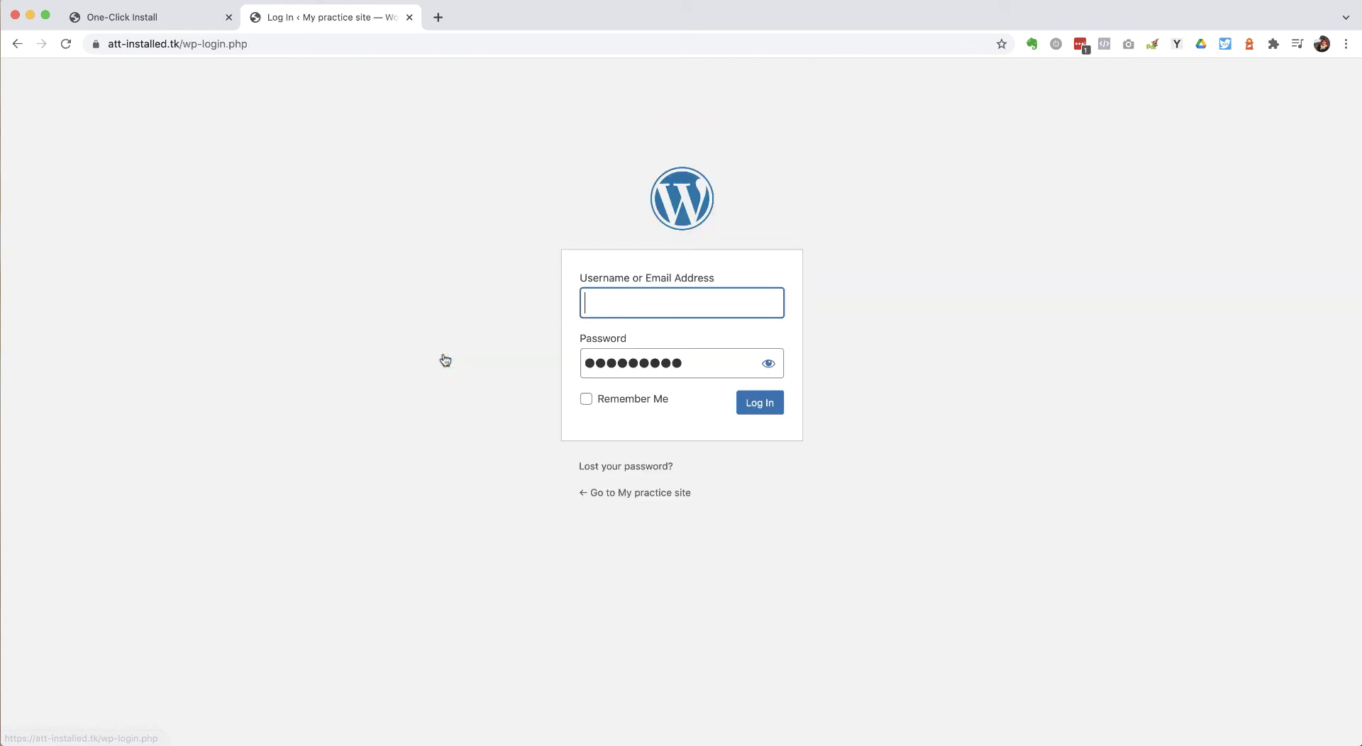
text(admin)
drag(693, 368, 568, 365)
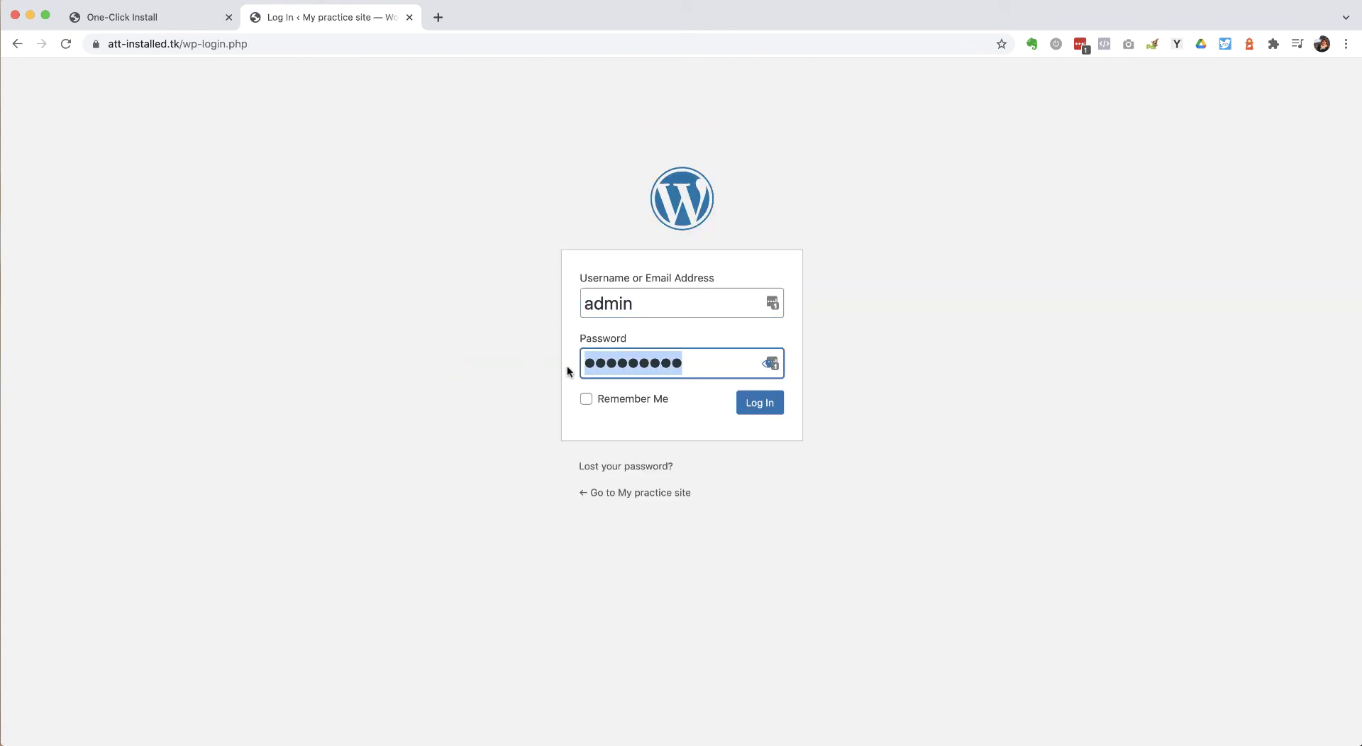
key(super+v)
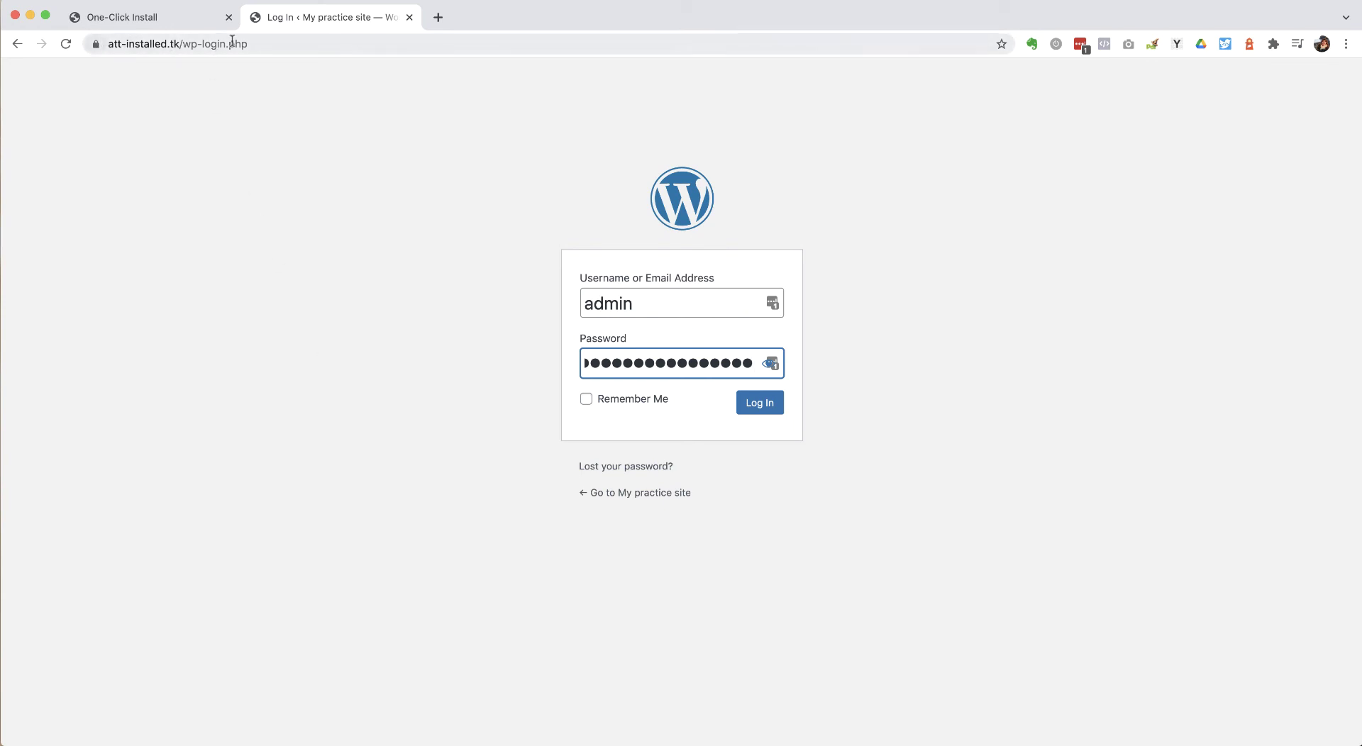
click(95, 43)
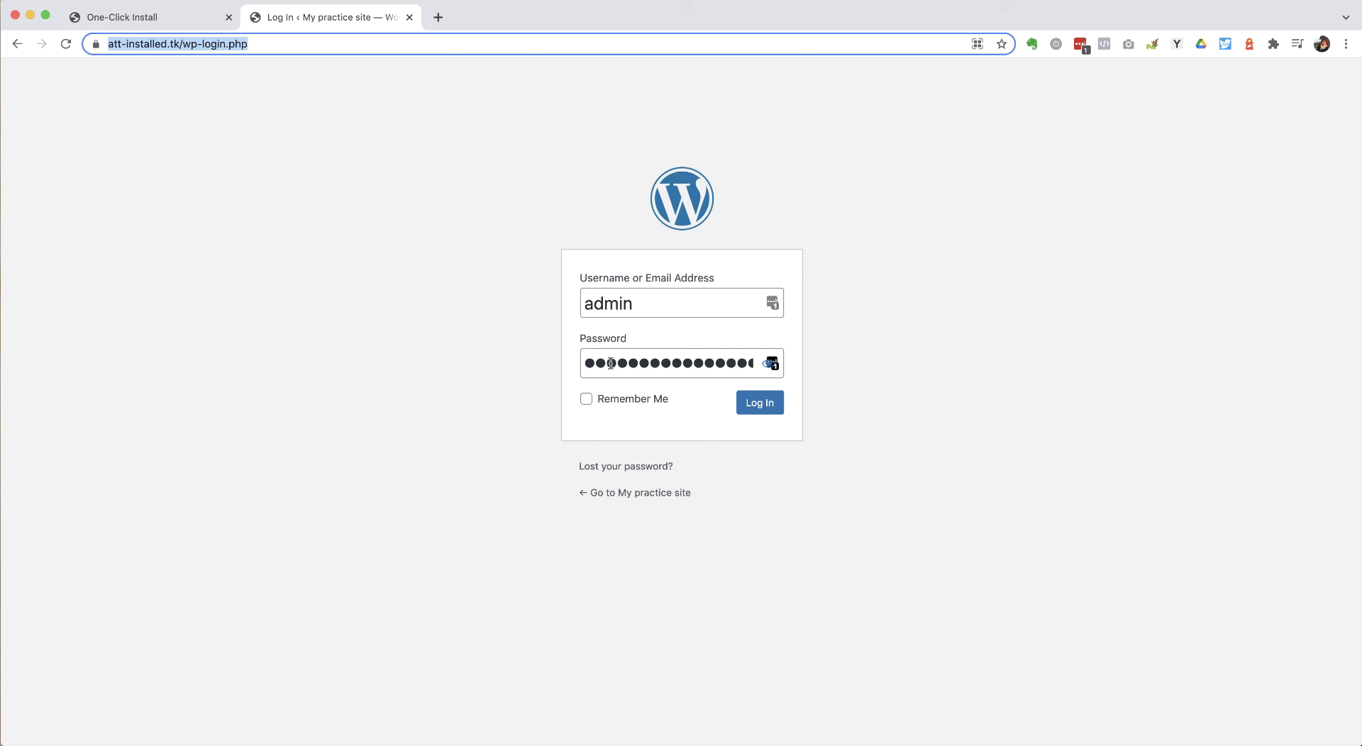
click(758, 406)
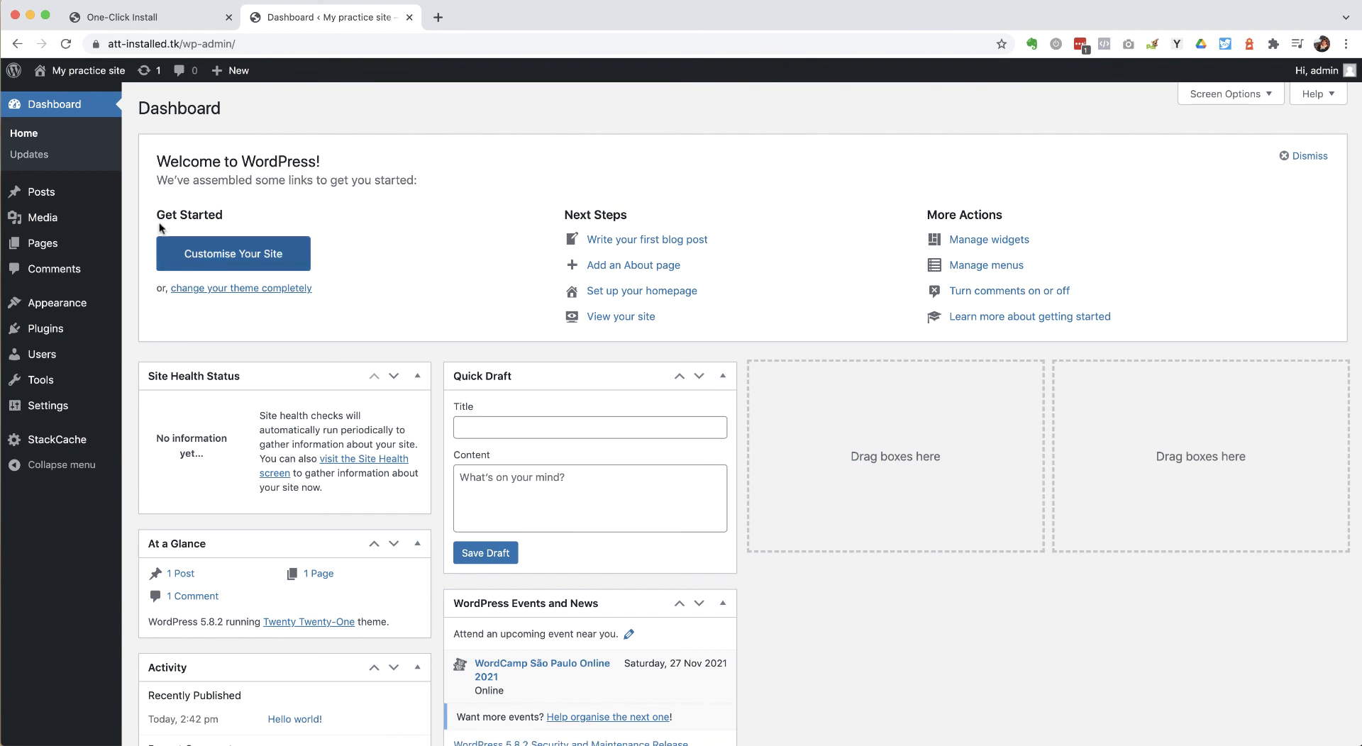
Dismiss the LastPass password prompt and view My practice site's front page from the admin bar.
mouse_move(75, 74)
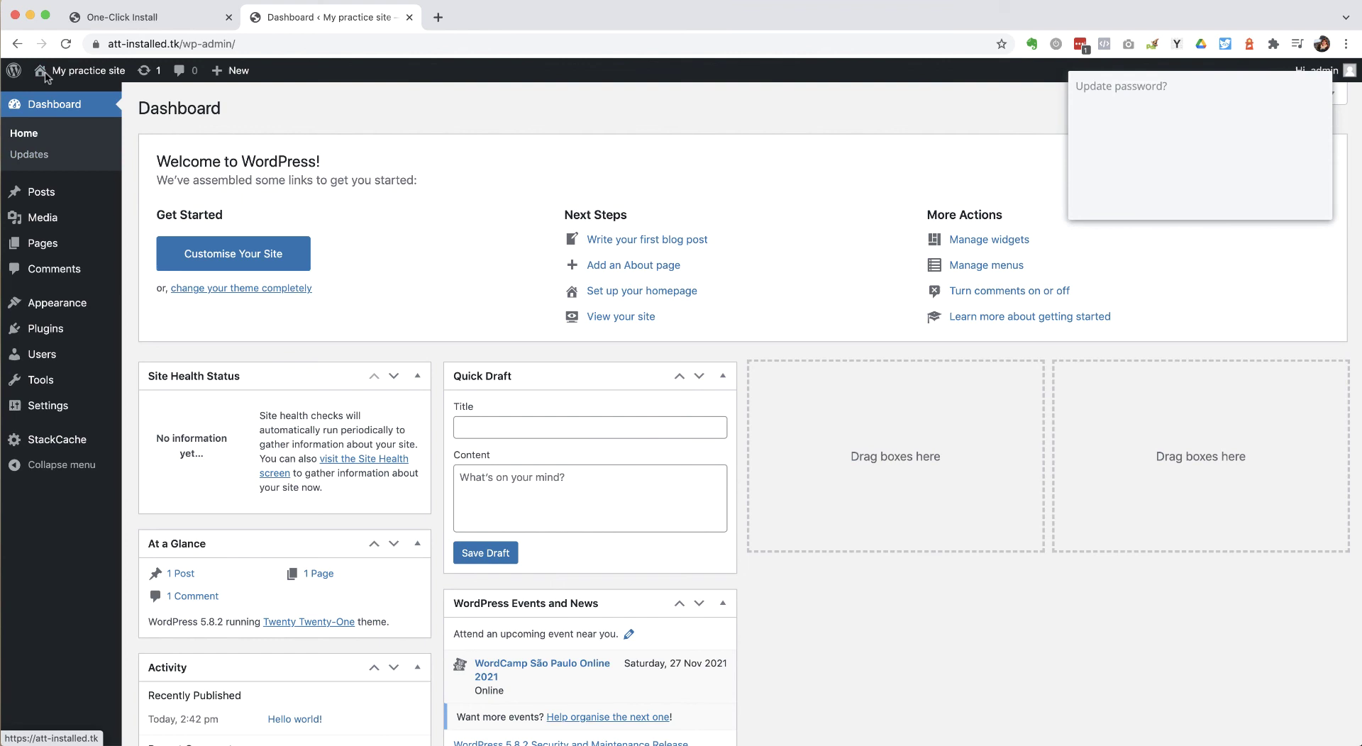
click(1235, 200)
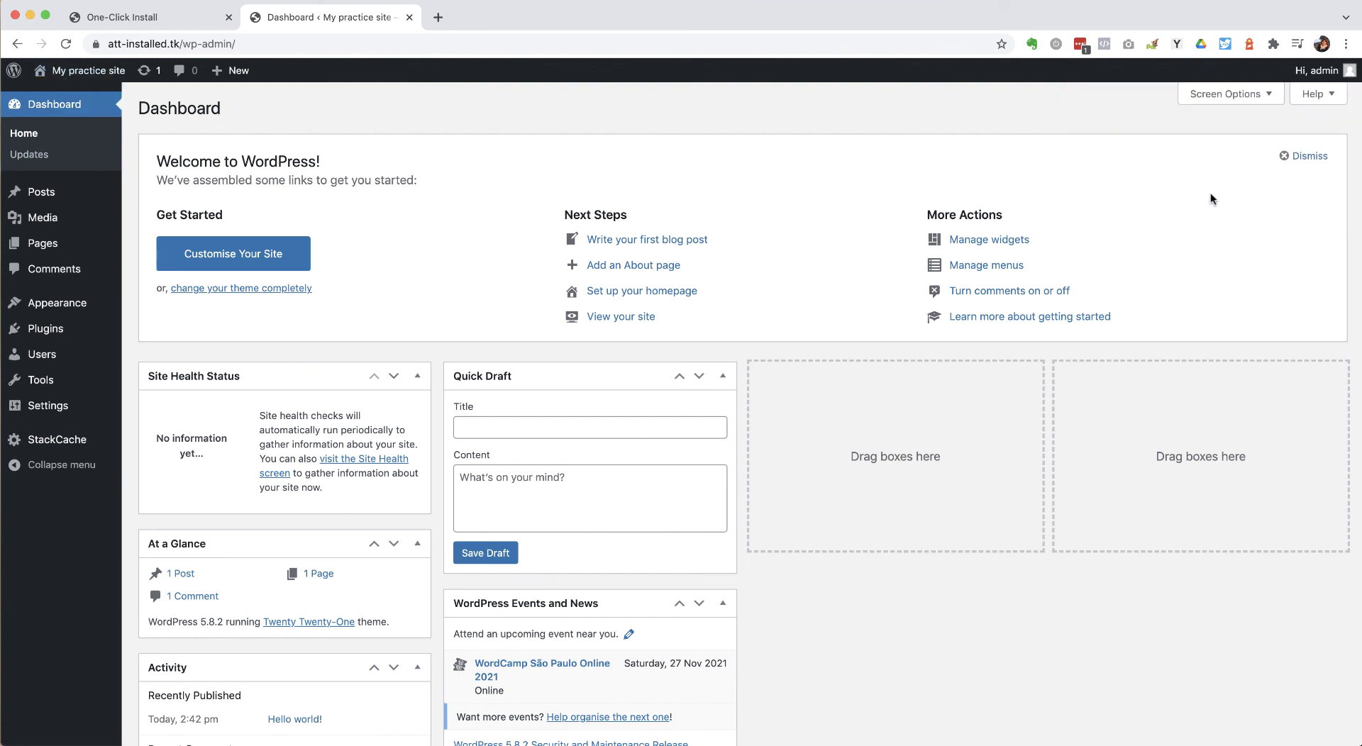
mouse_move(74, 78)
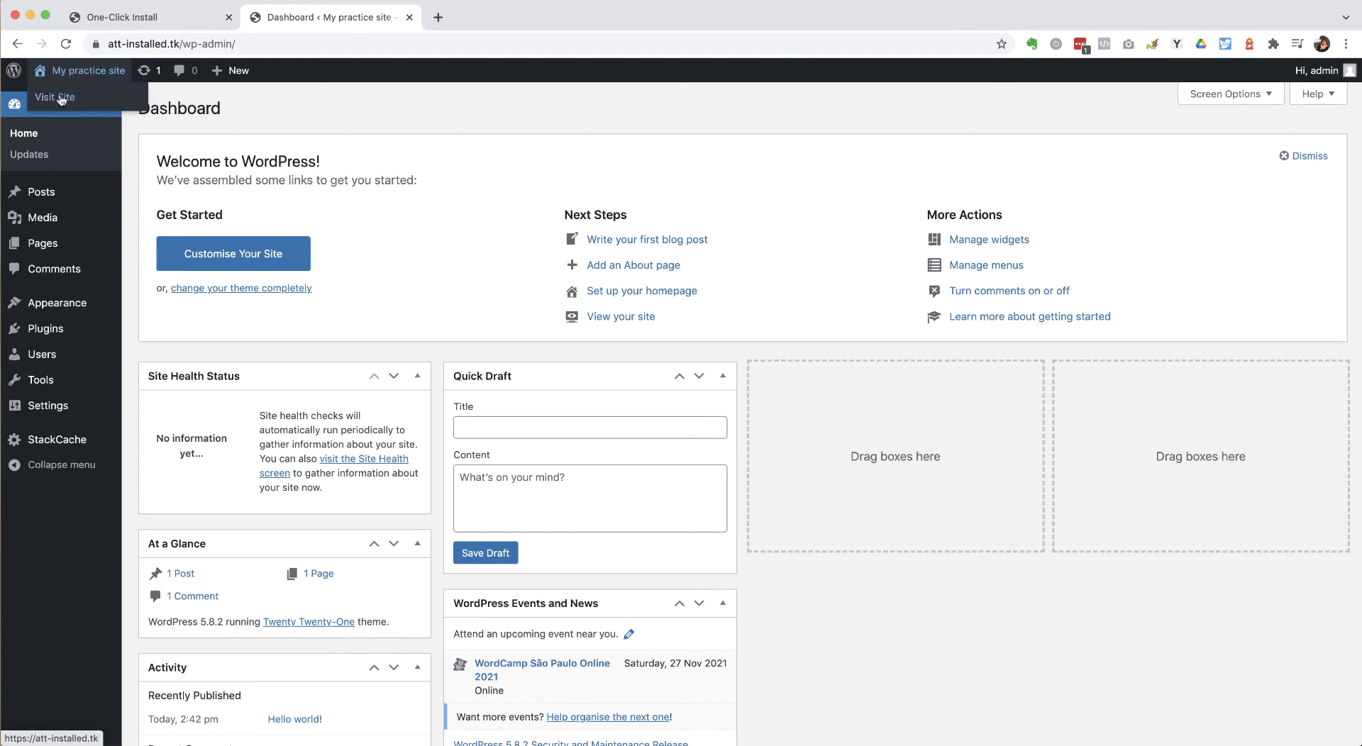
click(91, 71)
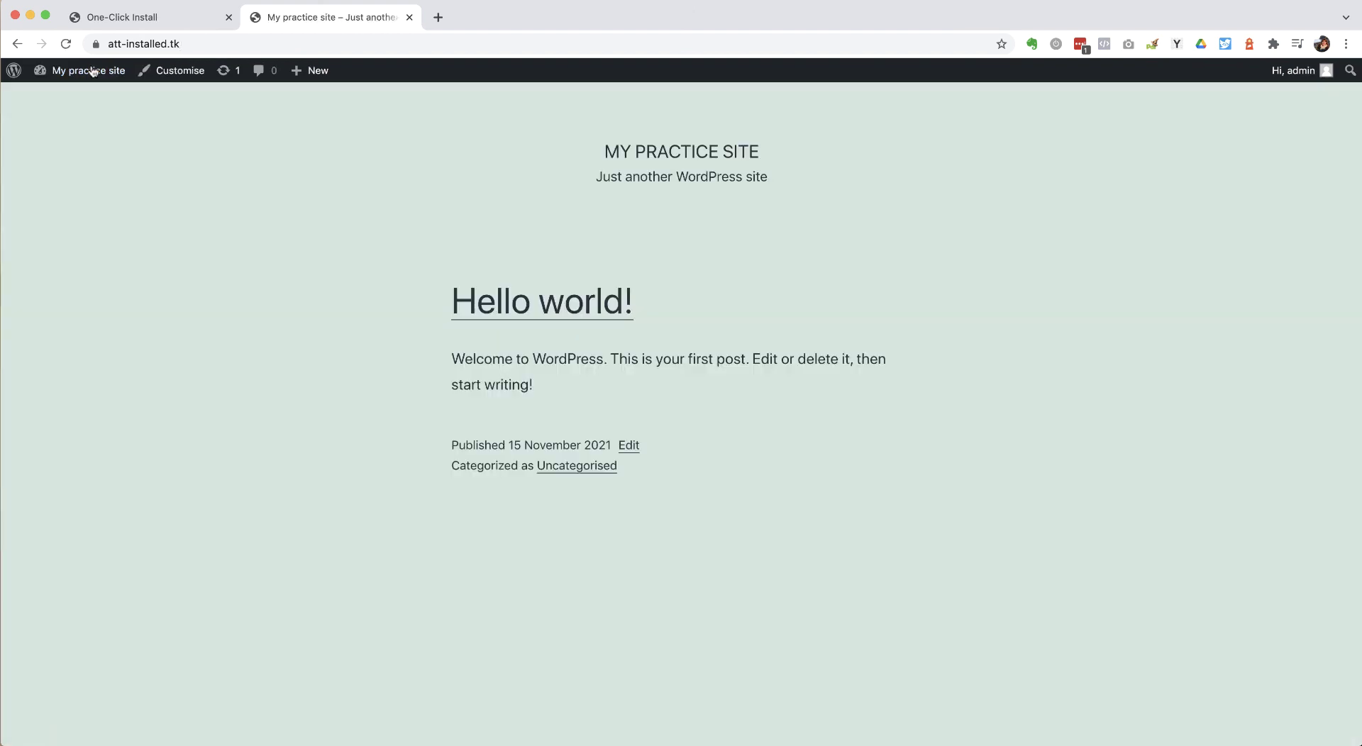
click(95, 71)
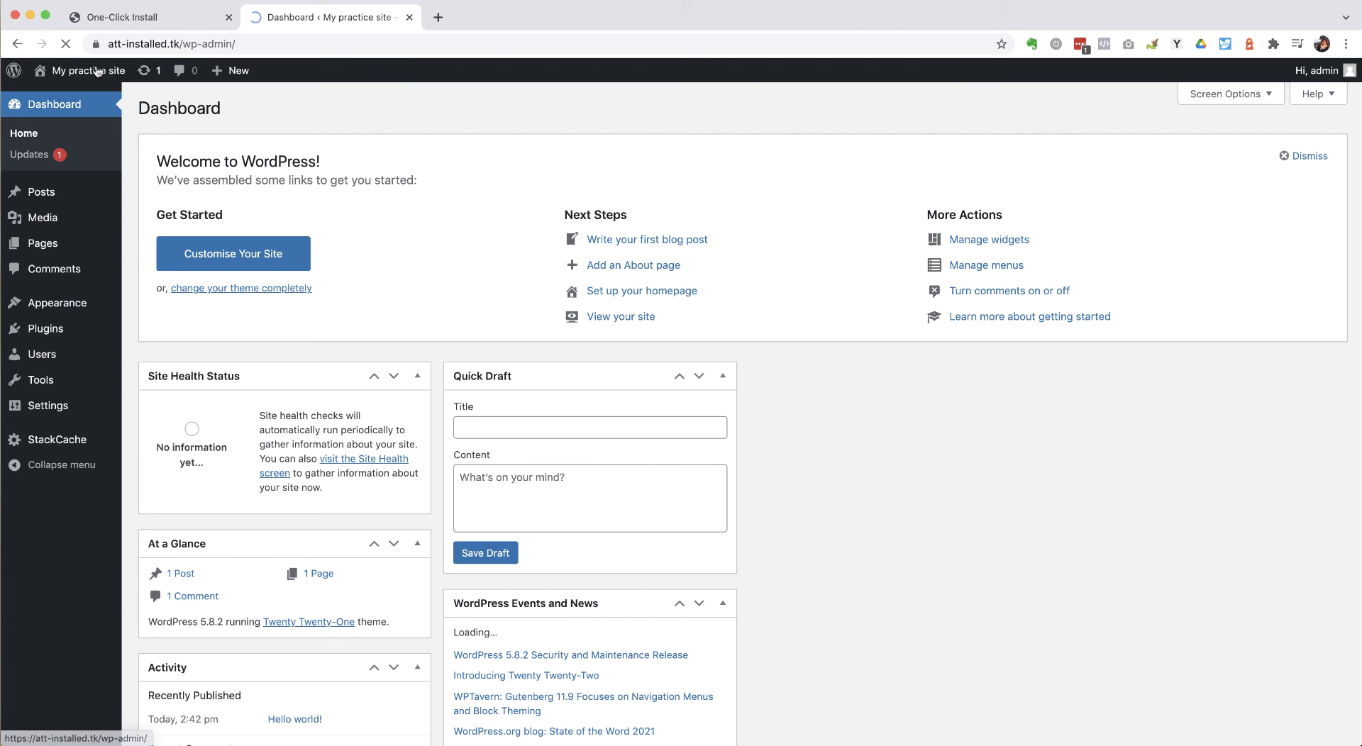
click(97, 71)
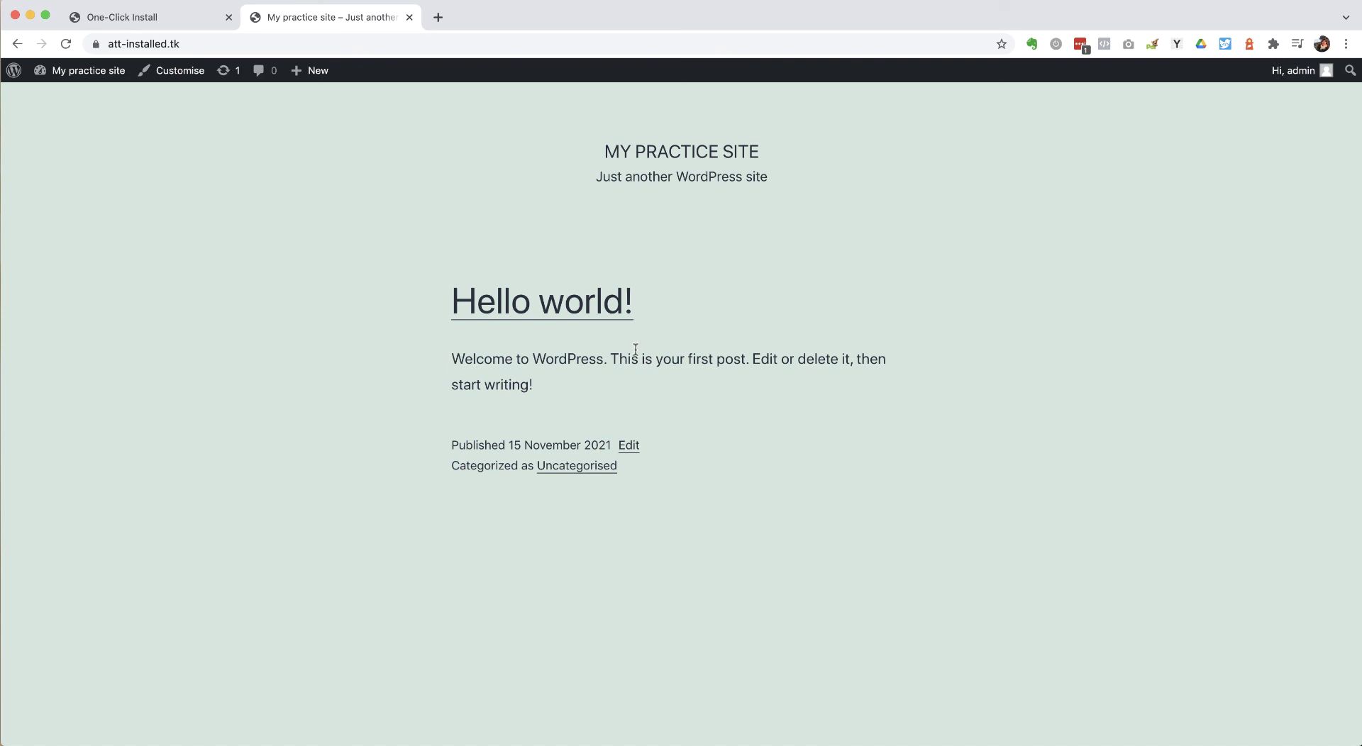
click(110, 44)
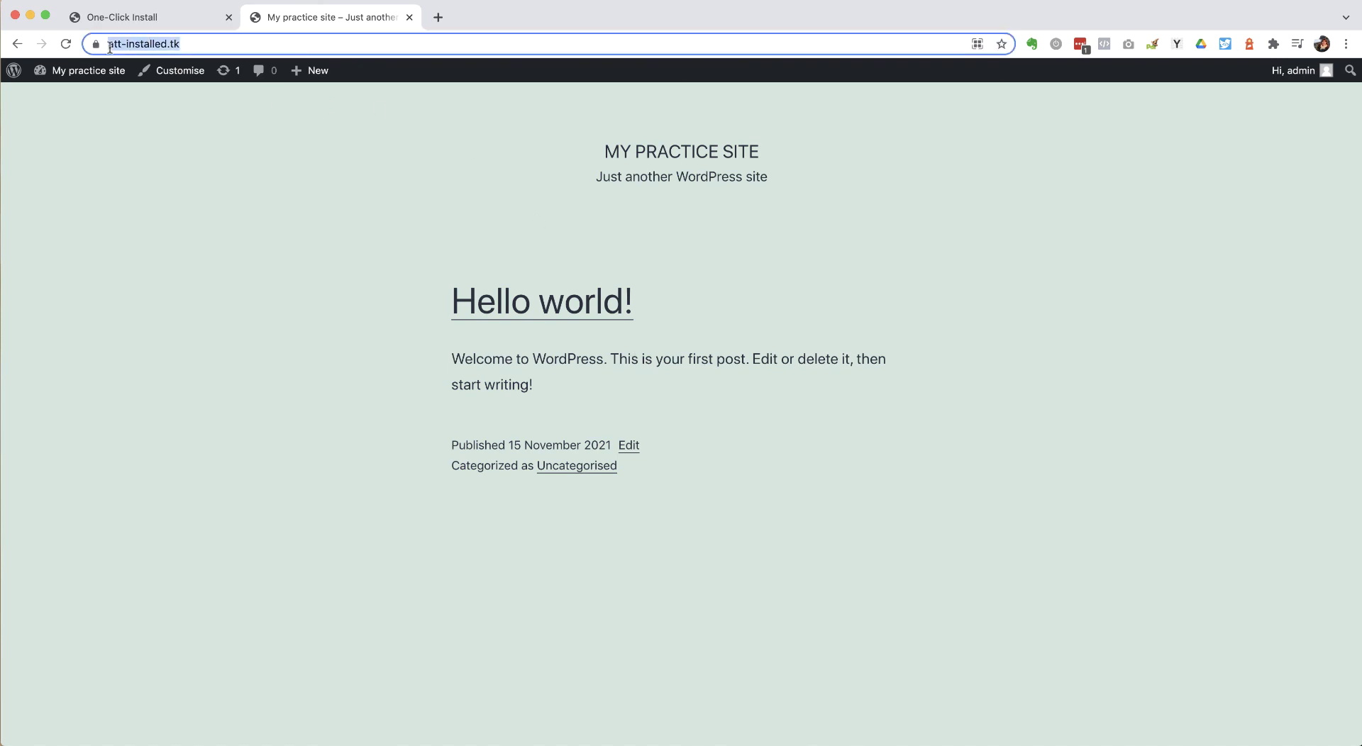